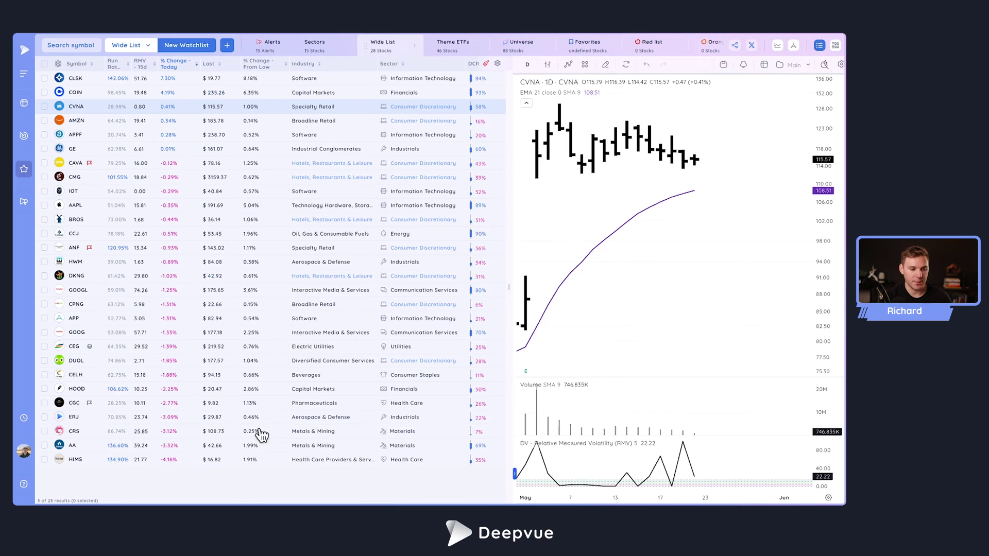
# - Filter to Health Care Providers & Services, then remove that filter to restore the full Wide List
pyautogui.click(325, 461)
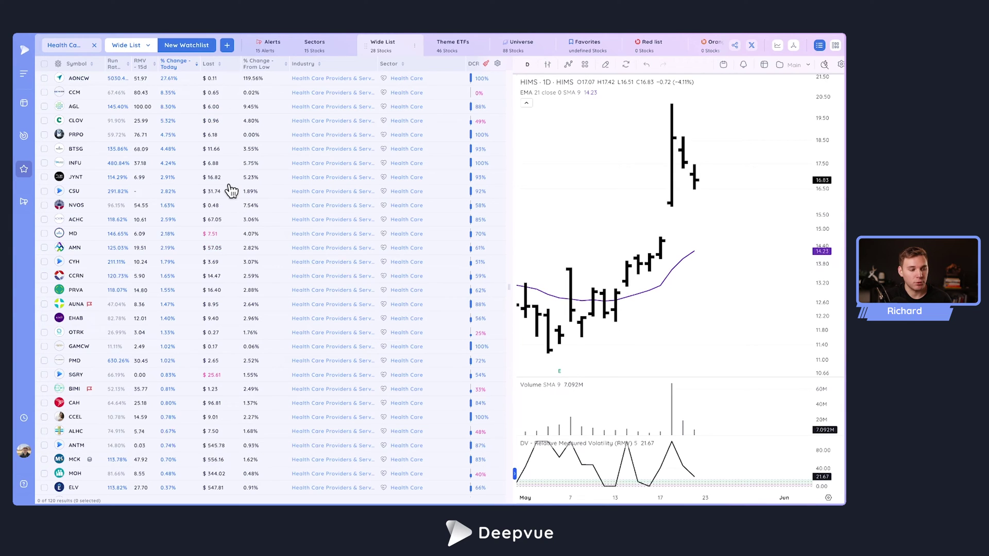
pyautogui.click(95, 47)
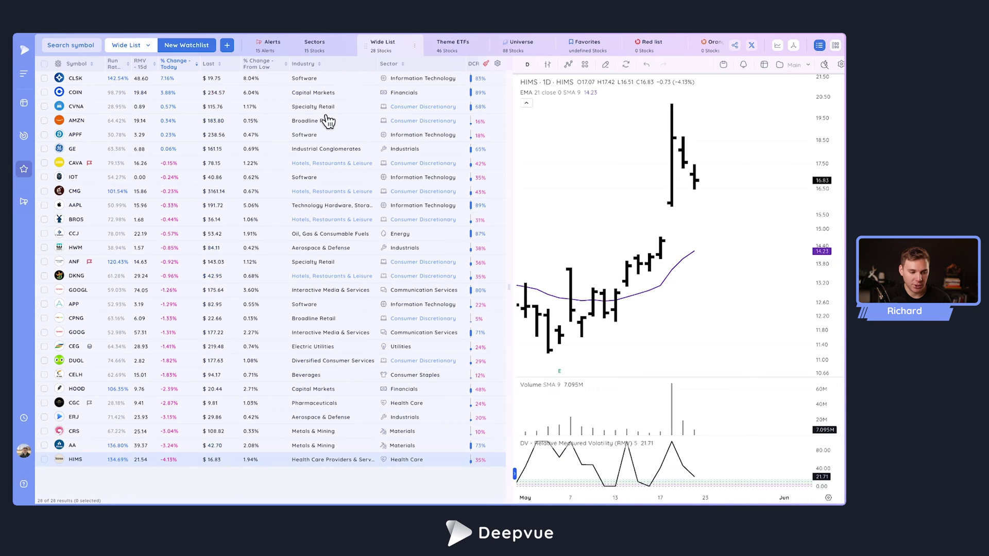
# - Show only Specialty Retail stocks, ranked by 20-day run rate, highest first
pyautogui.click(315, 268)
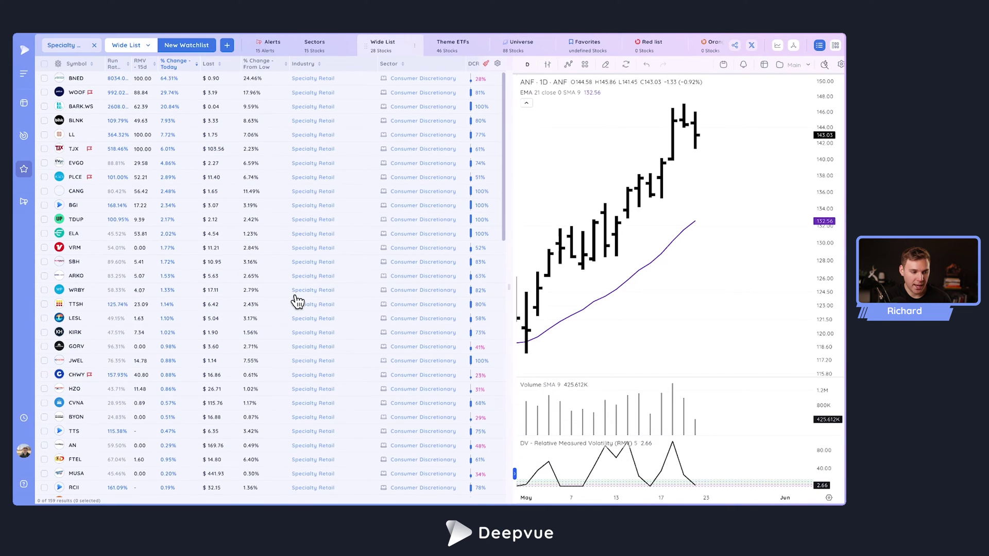
pyautogui.click(481, 64)
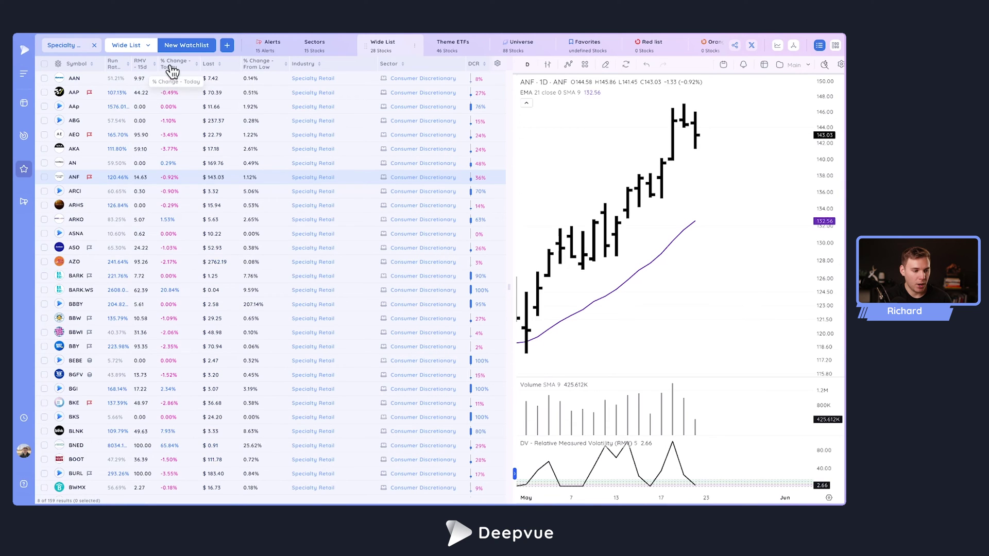
pyautogui.click(119, 67)
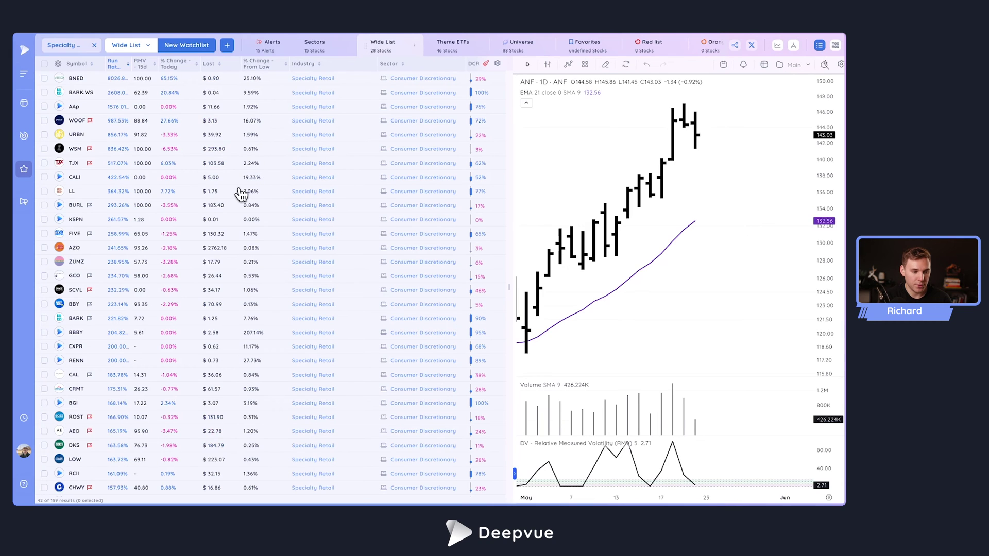
# - Search column settings for 'performance', enable RS Rating - 3 Month under Proprietary Ratings, and save
pyautogui.click(497, 64)
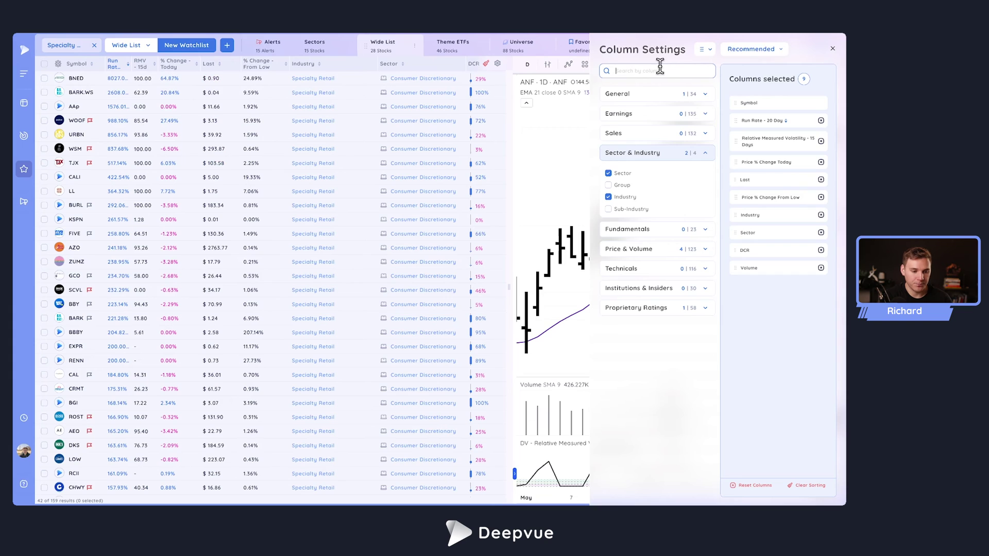
pyautogui.write('perfo')
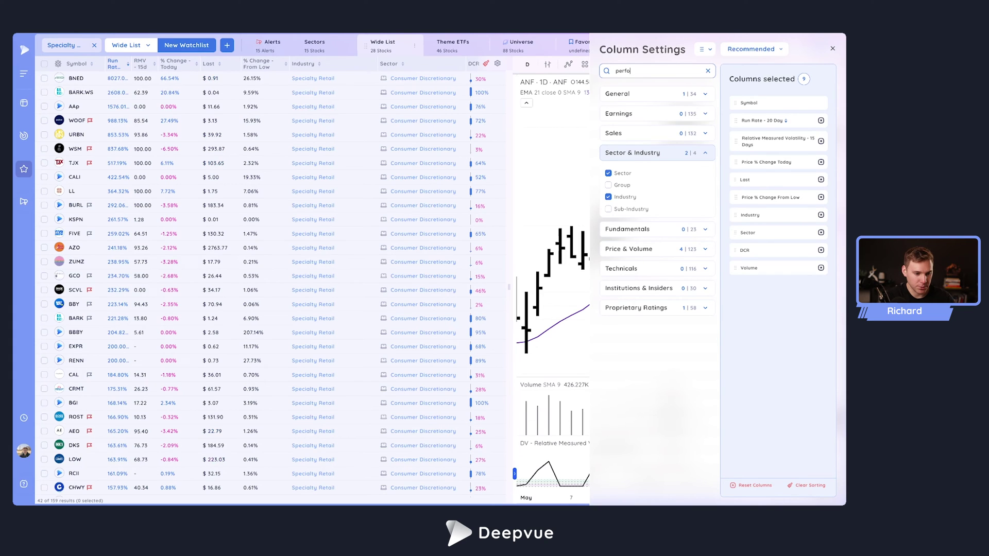
pyautogui.write('rmance')
pyautogui.click(682, 311)
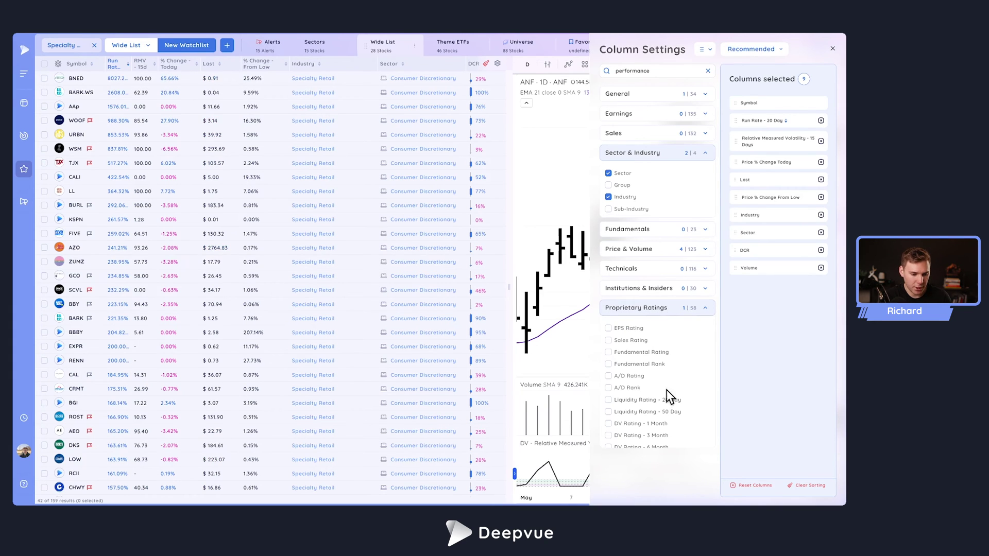
pyautogui.scroll(-2, 667, 396)
pyautogui.scroll(-1, 667, 395)
pyautogui.scroll(-1, 666, 397)
pyautogui.scroll(-1, 666, 397)
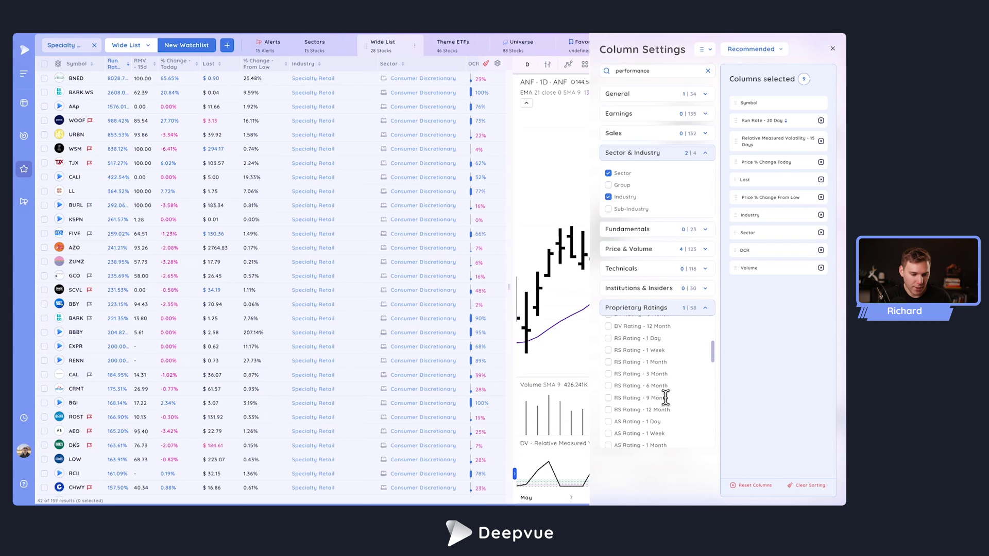
pyautogui.click(608, 373)
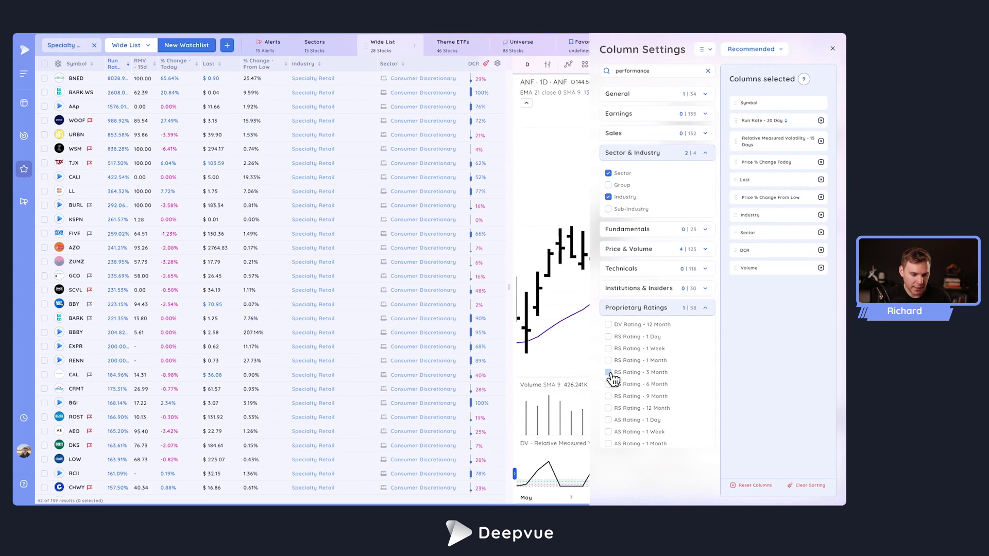
pyautogui.click(832, 48)
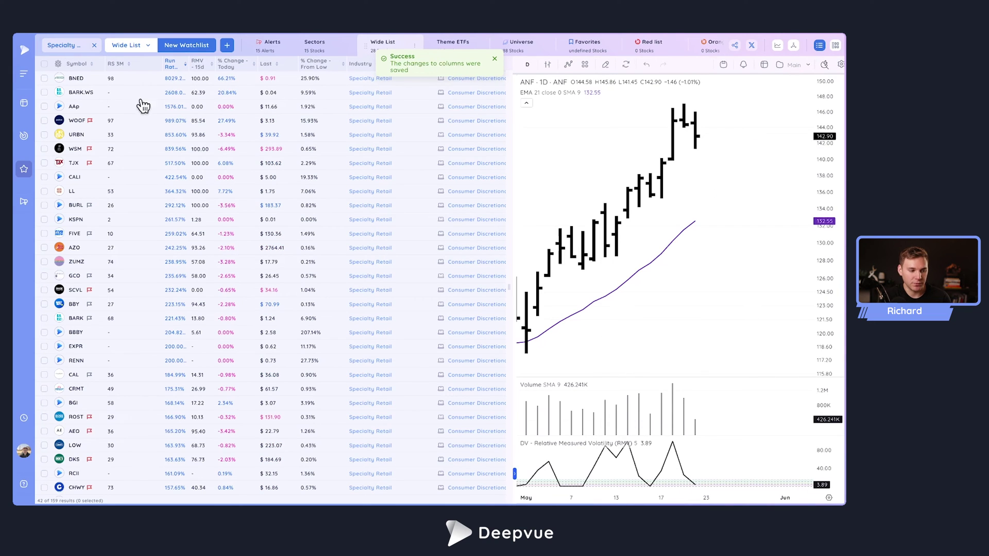
# - Rank Specialty Retail by RS 3M, highest first, and review RENT, BNED and FTEL charts
pyautogui.click(488, 64)
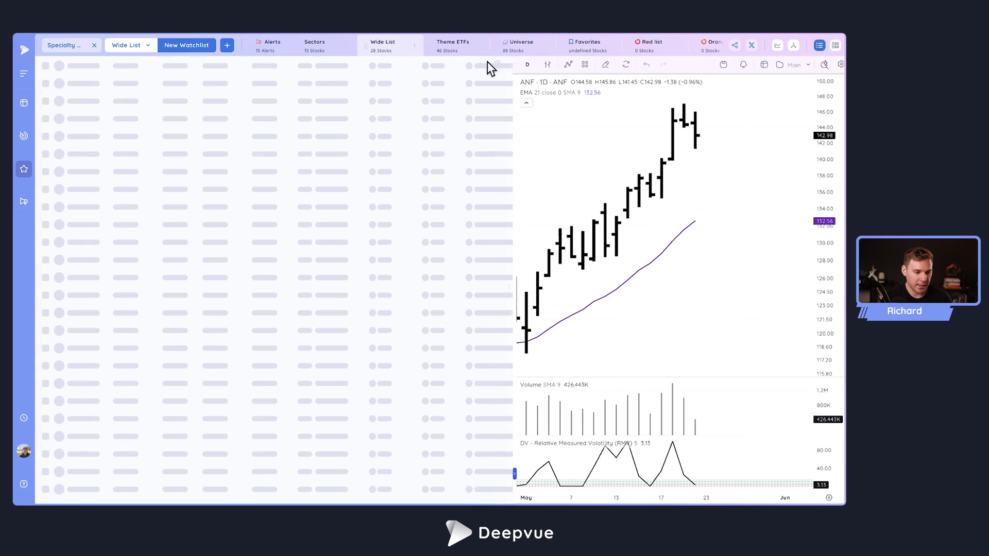
pyautogui.click(123, 67)
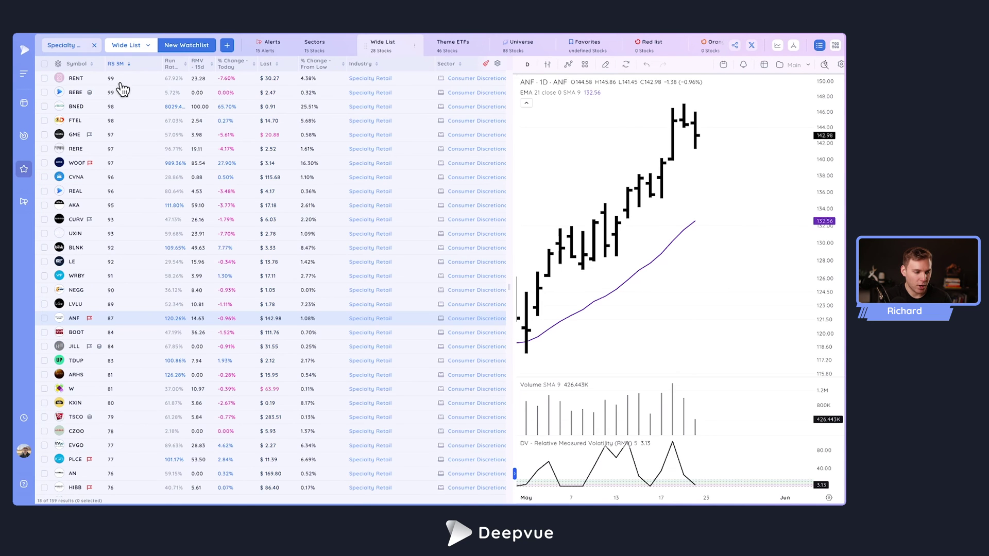
pyautogui.click(133, 79)
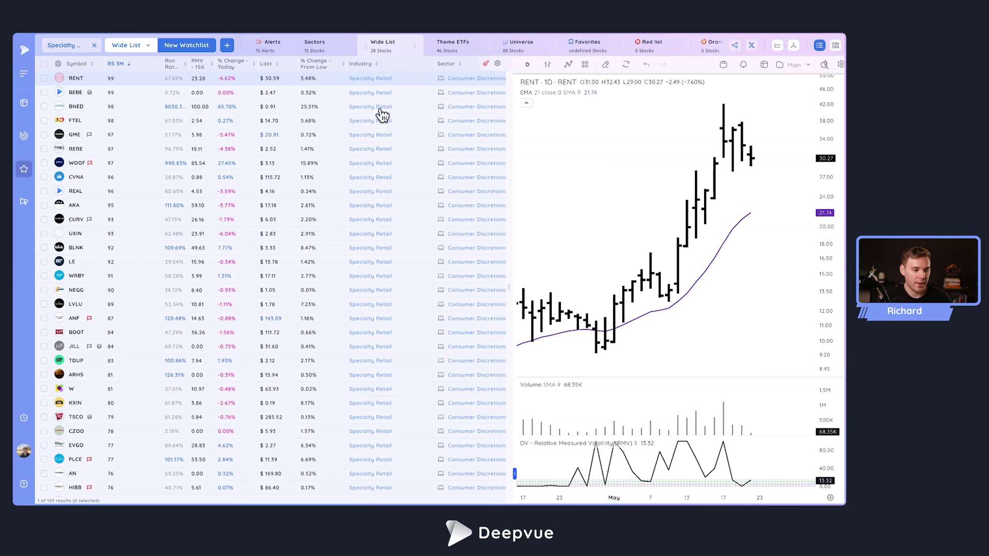
pyautogui.click(235, 95)
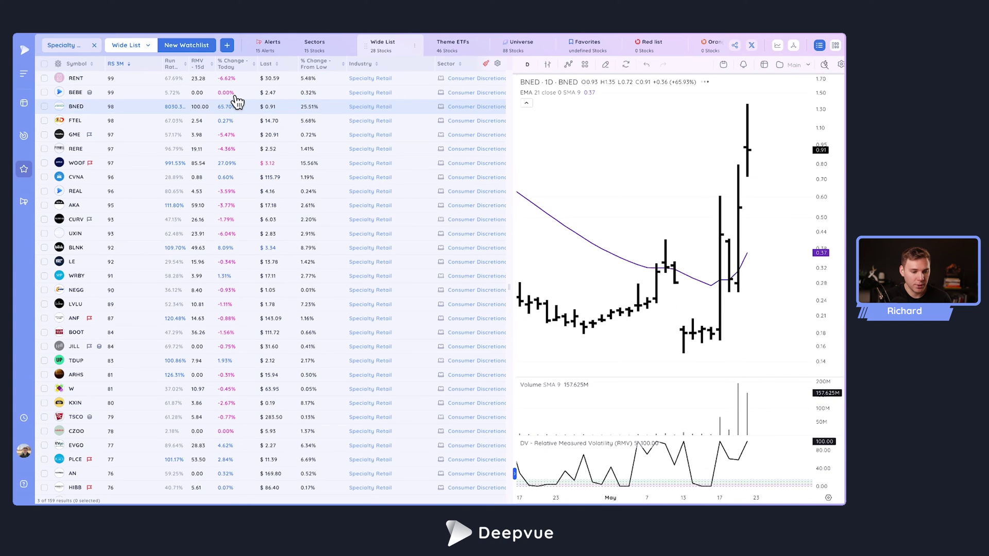
pyautogui.press('Down')
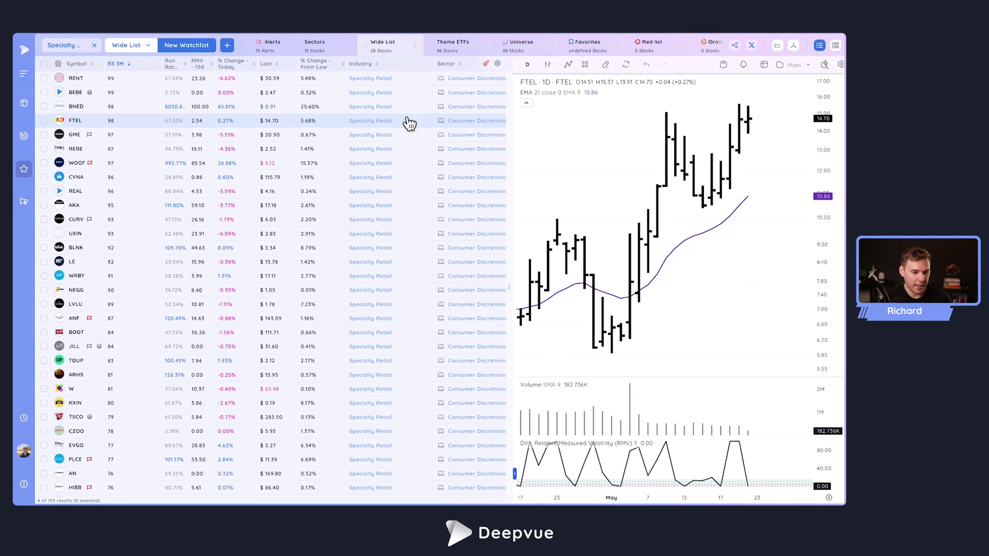
# - Switch from Specialty Retail to Health Care Providers & Services, view CLOV, and rank by RS 3M
pyautogui.click(95, 45)
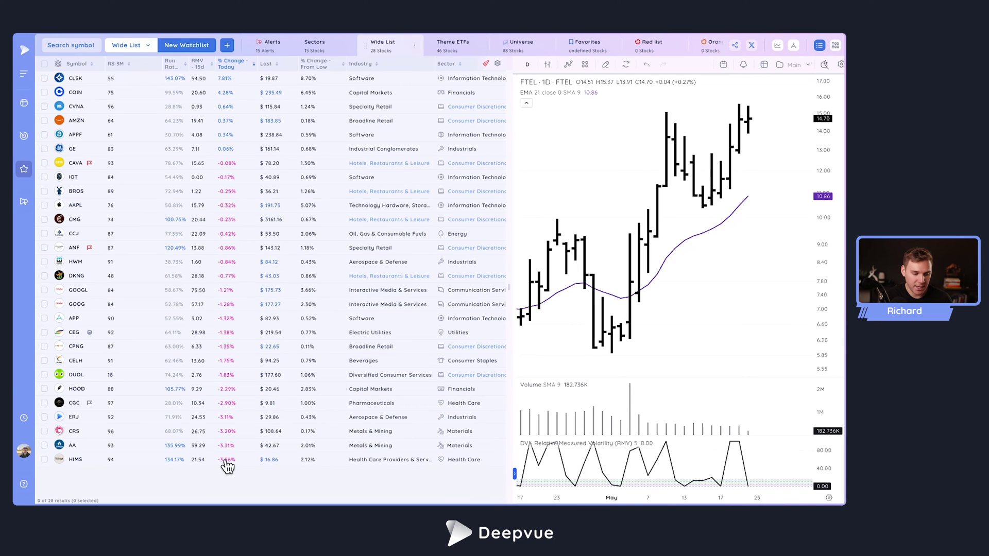
pyautogui.click(388, 461)
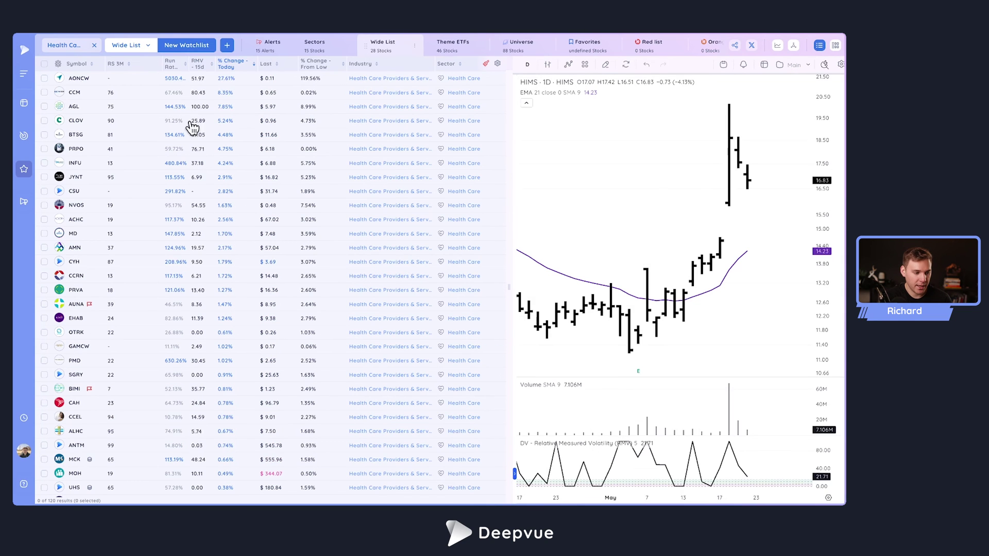
pyautogui.click(156, 124)
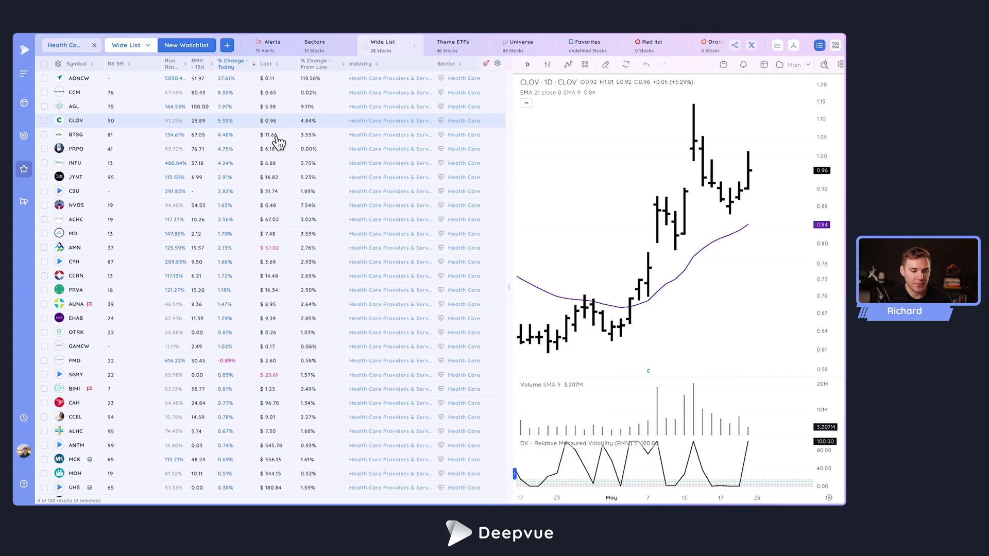
pyautogui.click(486, 65)
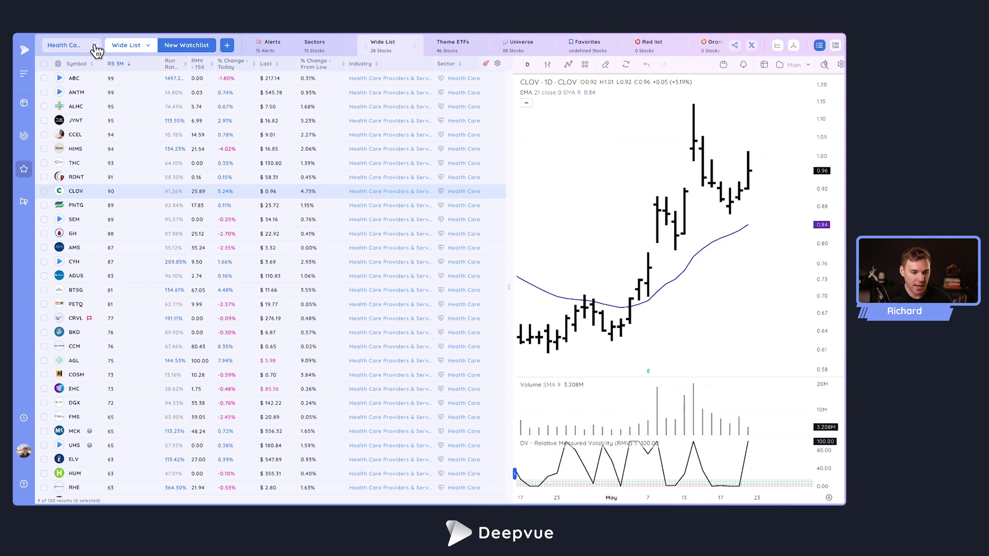
pyautogui.click(95, 46)
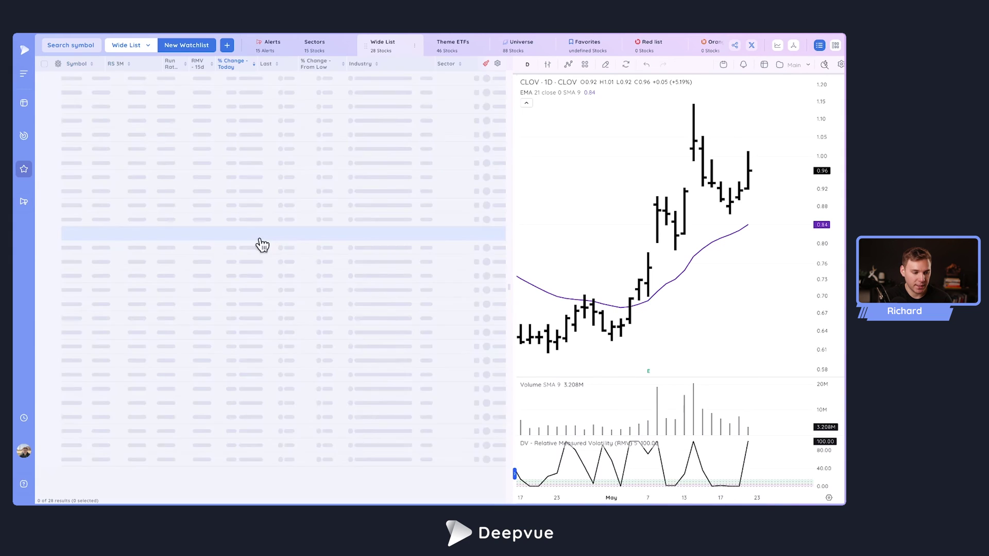